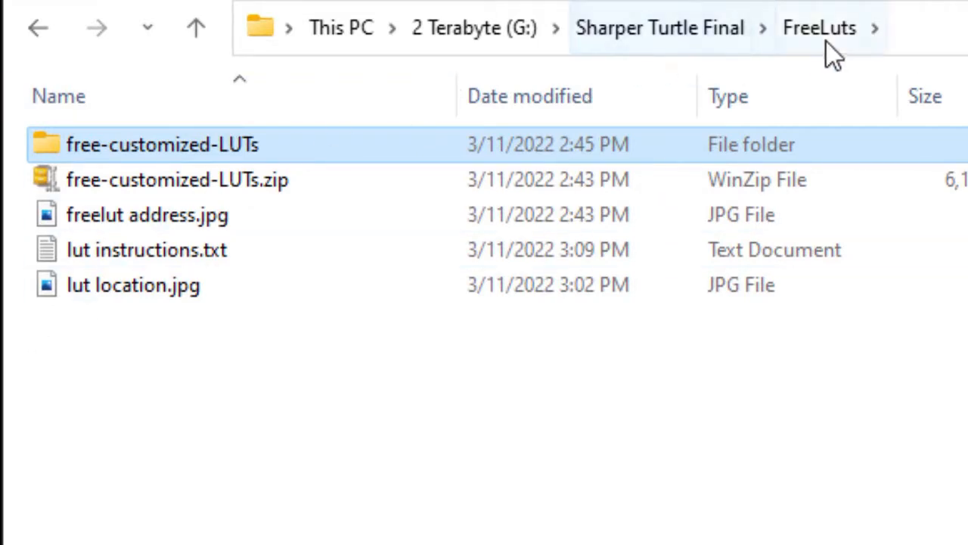
Navigate into free-customized-LUTs > Shutterstock Free LUTs and select HardBoost.cube.
click(734, 184)
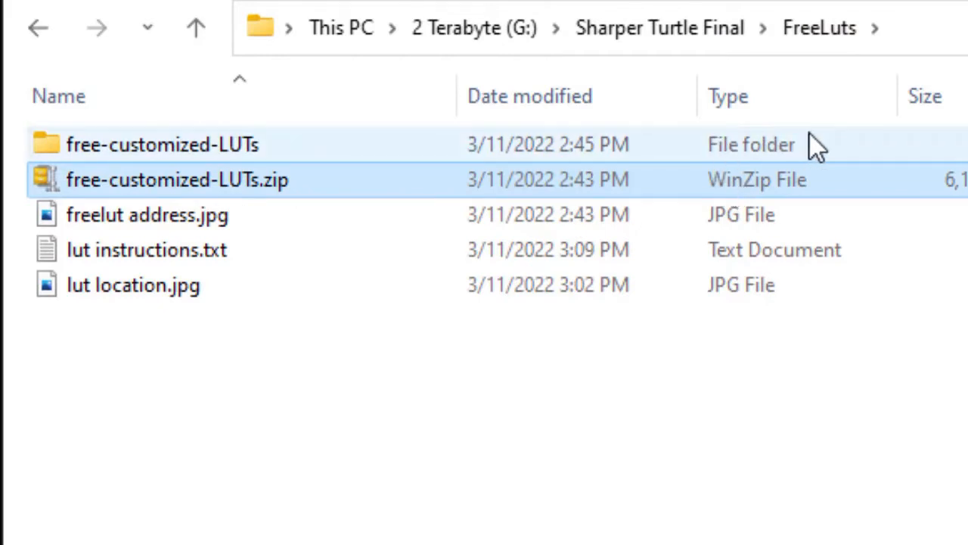
click(833, 151)
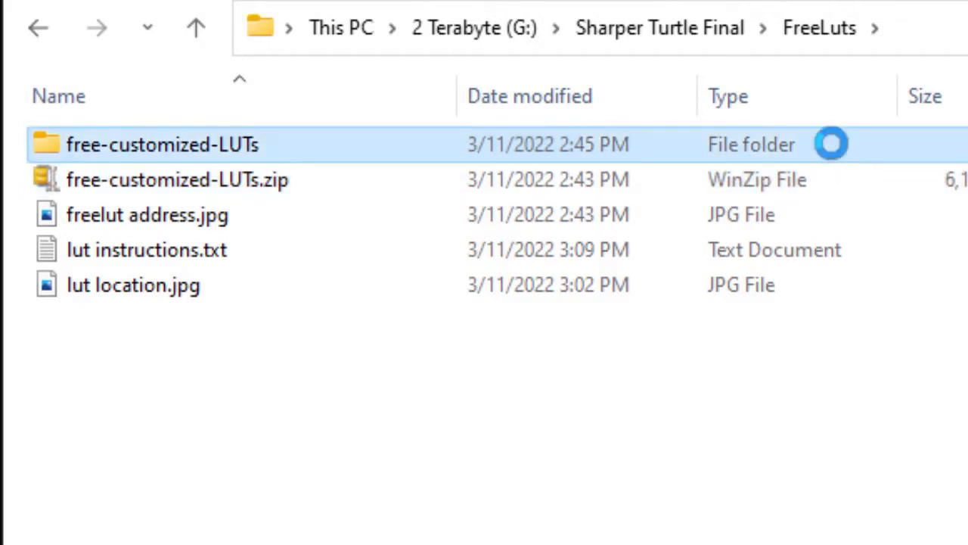
double_click(834, 146)
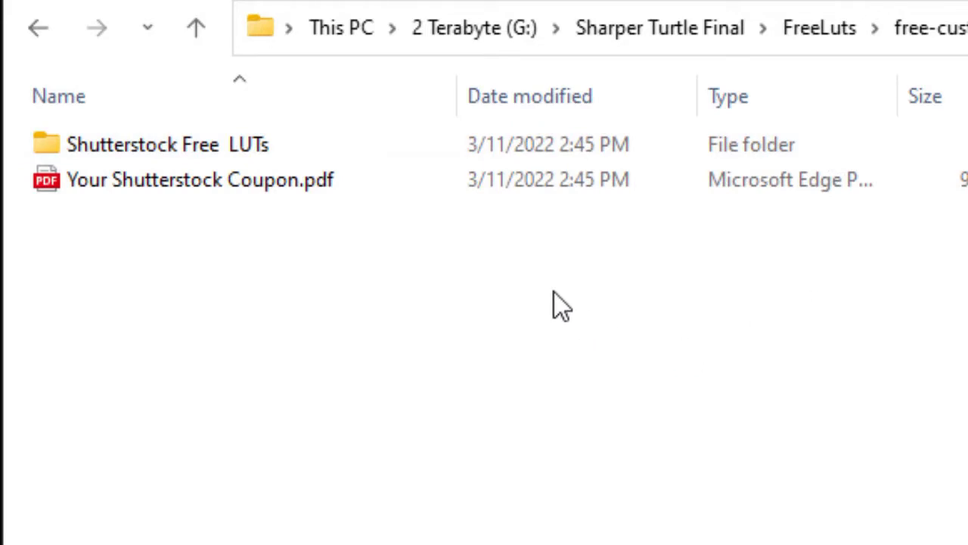
double_click(531, 152)
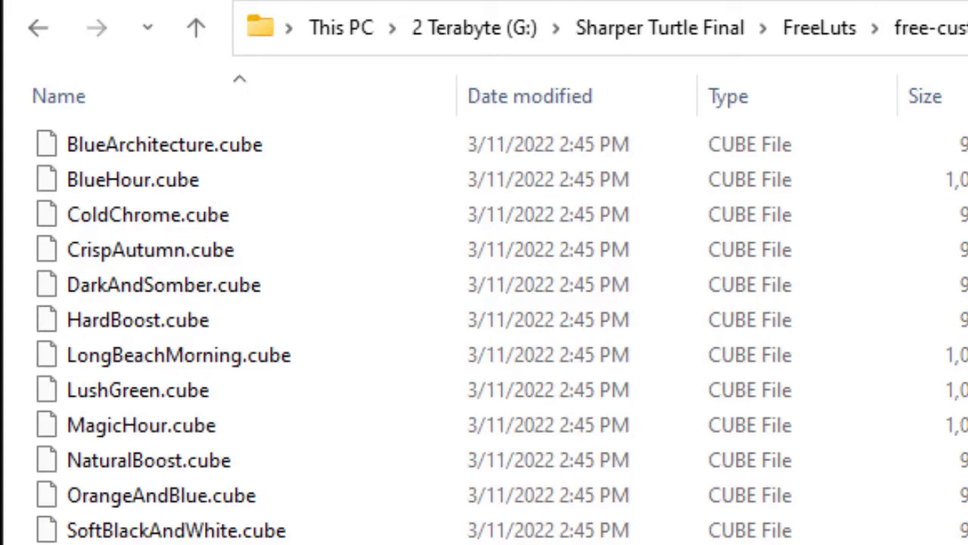
key(Down)
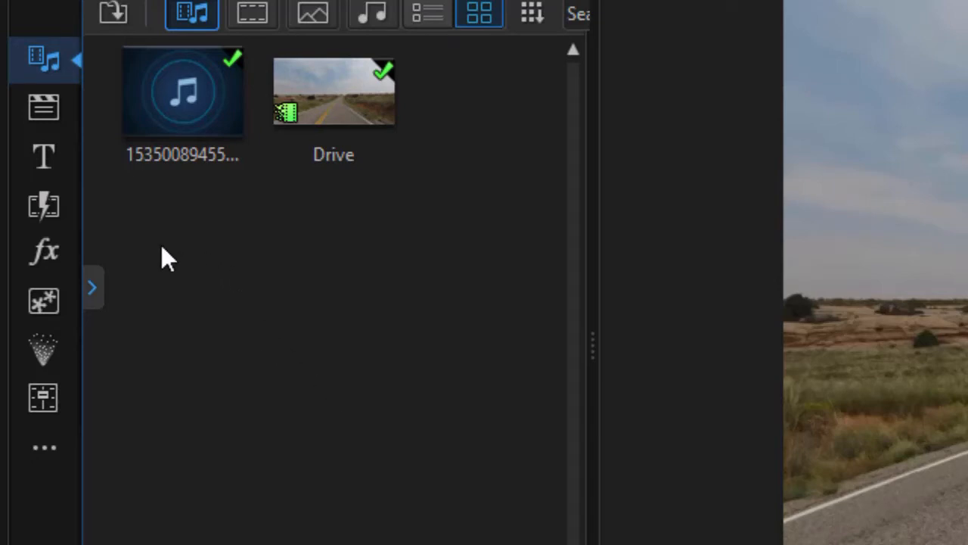
From the fx Effect Room, start an Import Color Presets & CLUTs operation.
click(43, 249)
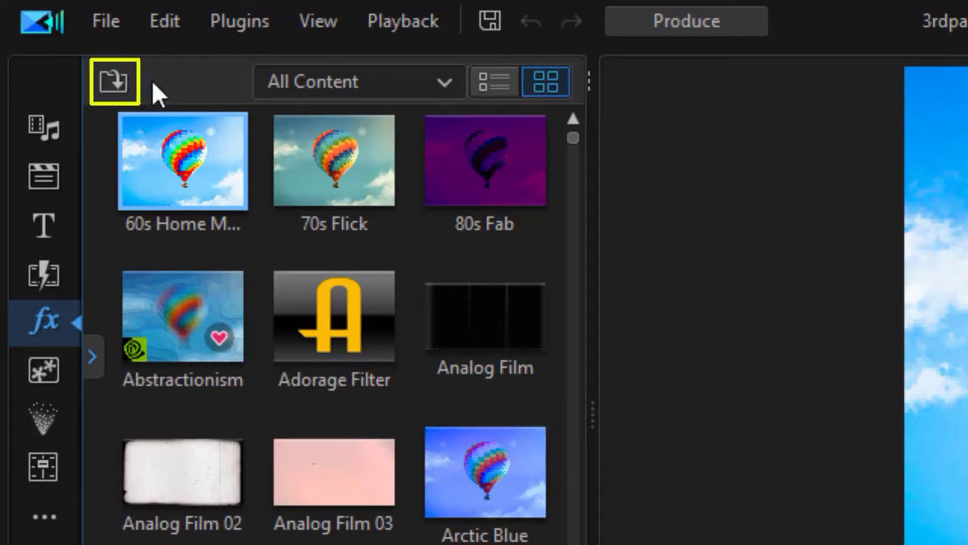
click(114, 82)
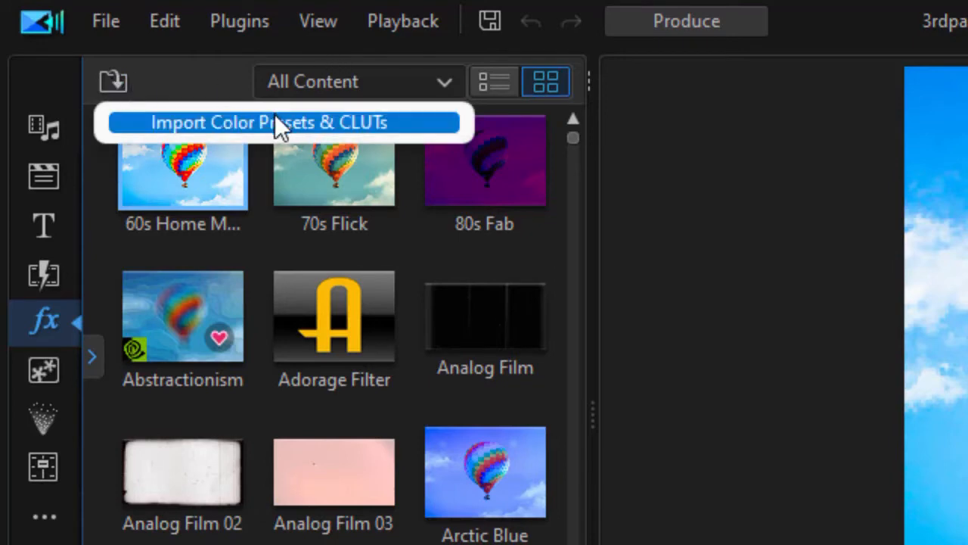
click(416, 125)
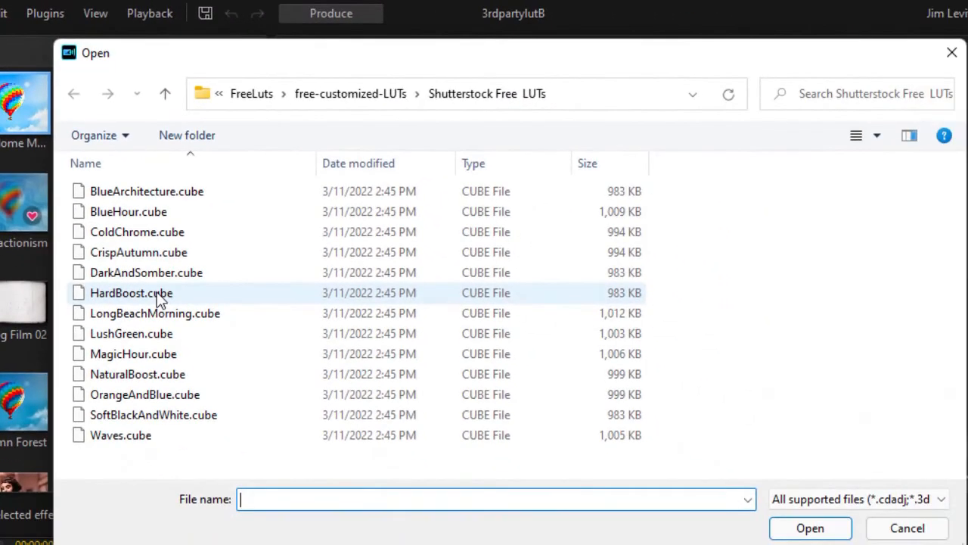
Import HardBoost.cube from the Open dialog into the effects library.
click(159, 295)
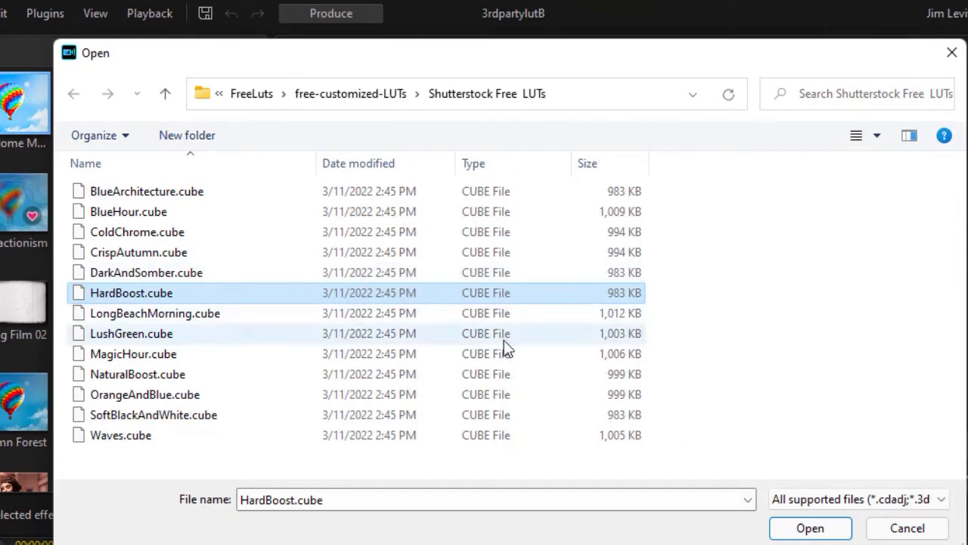
click(810, 528)
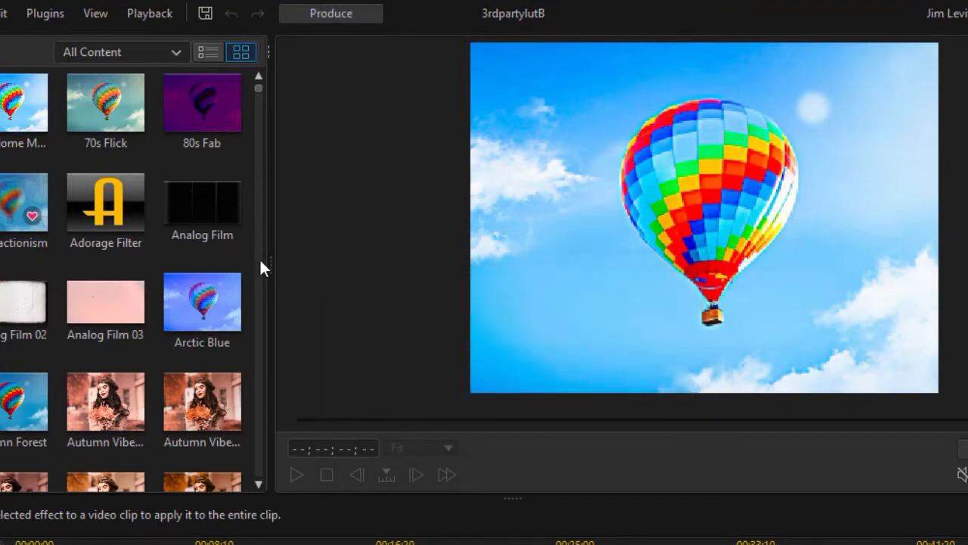
Widen the library and show it in Details view with HardBoost listed as Imported.
drag(269, 265, 605, 266)
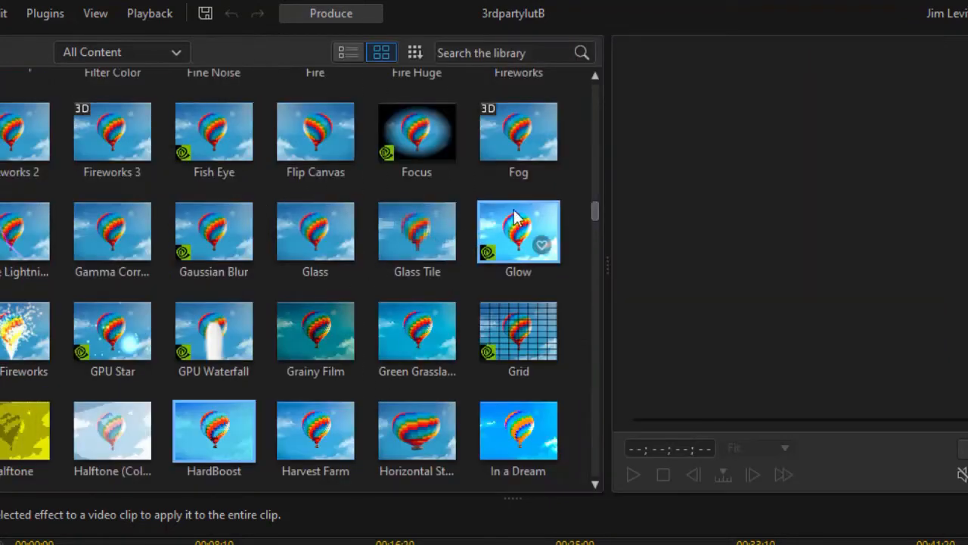
drag(595, 212, 594, 221)
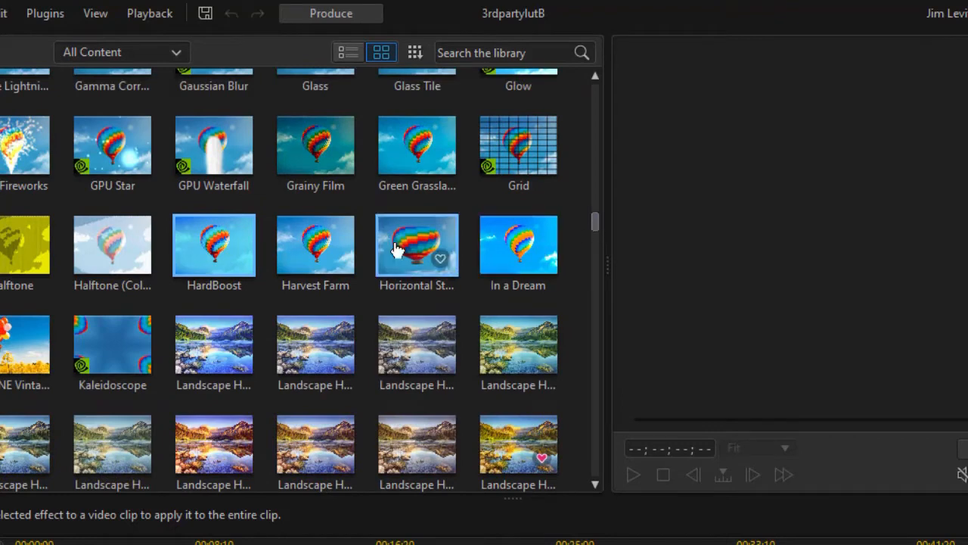
click(227, 257)
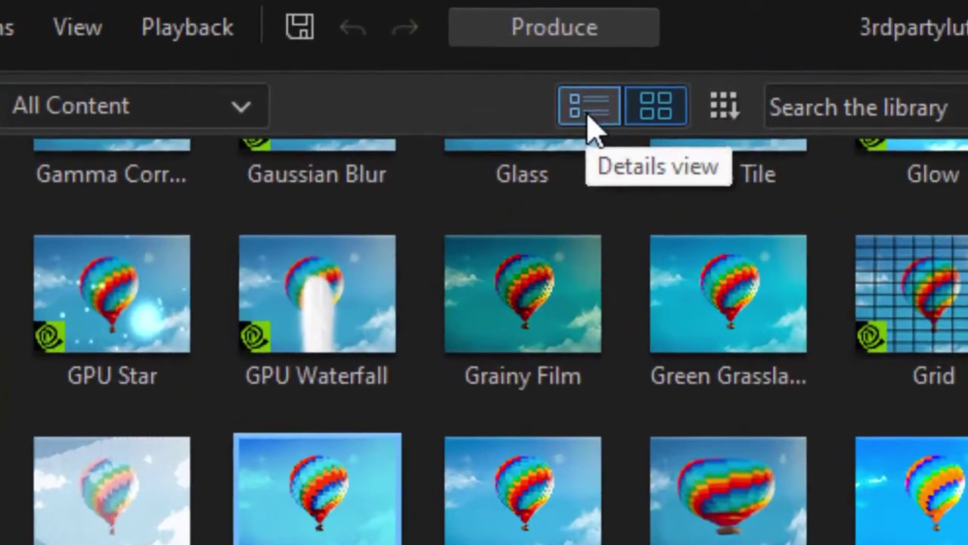
click(347, 55)
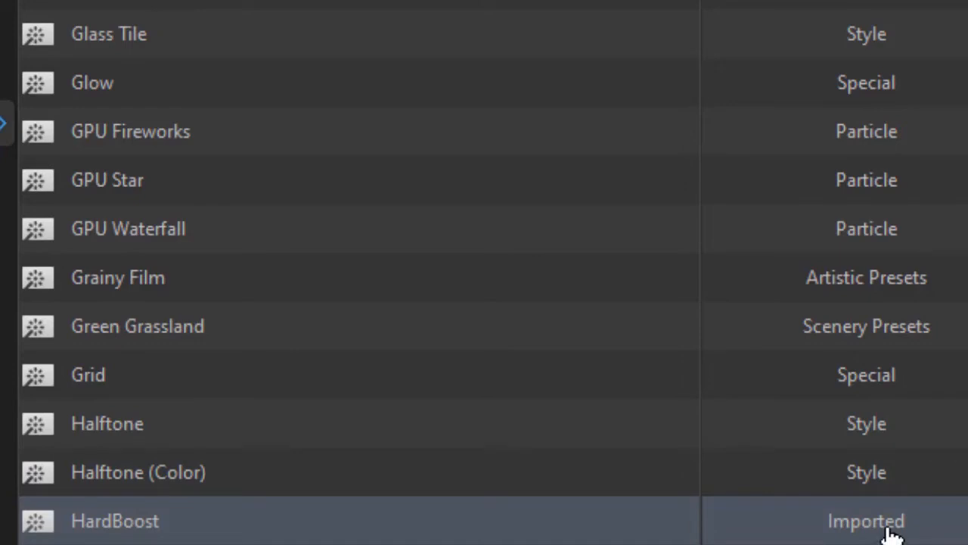
scroll(832, 492, down, 1)
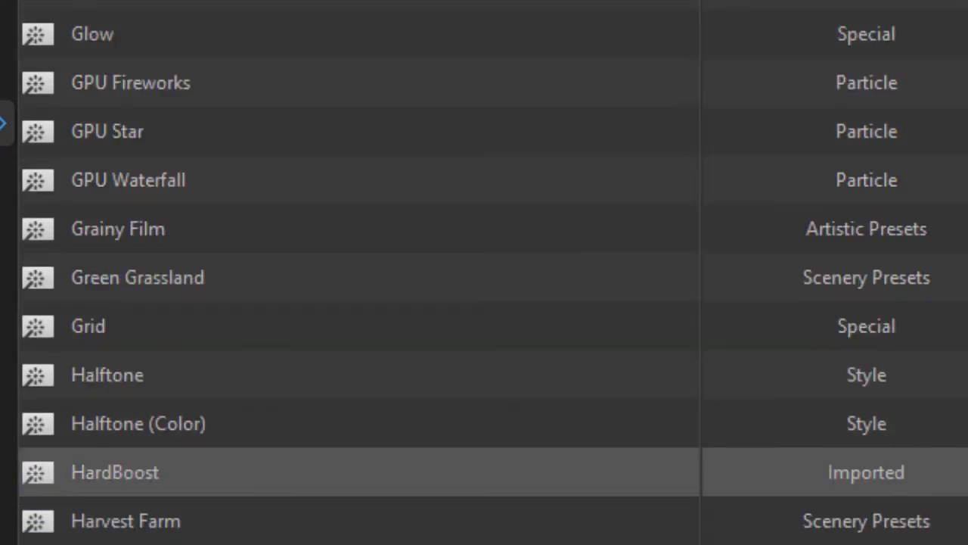
click(805, 476)
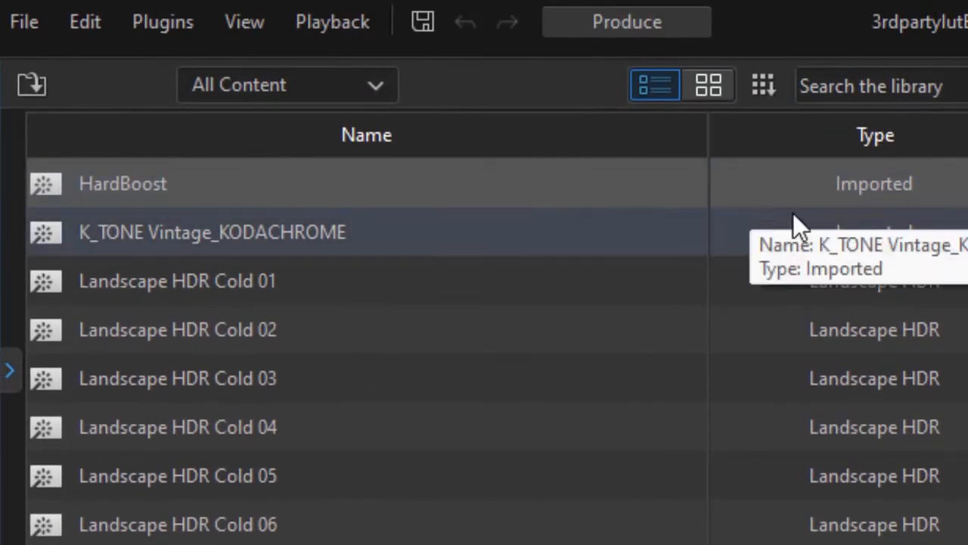
scroll(367, 341, up, 1)
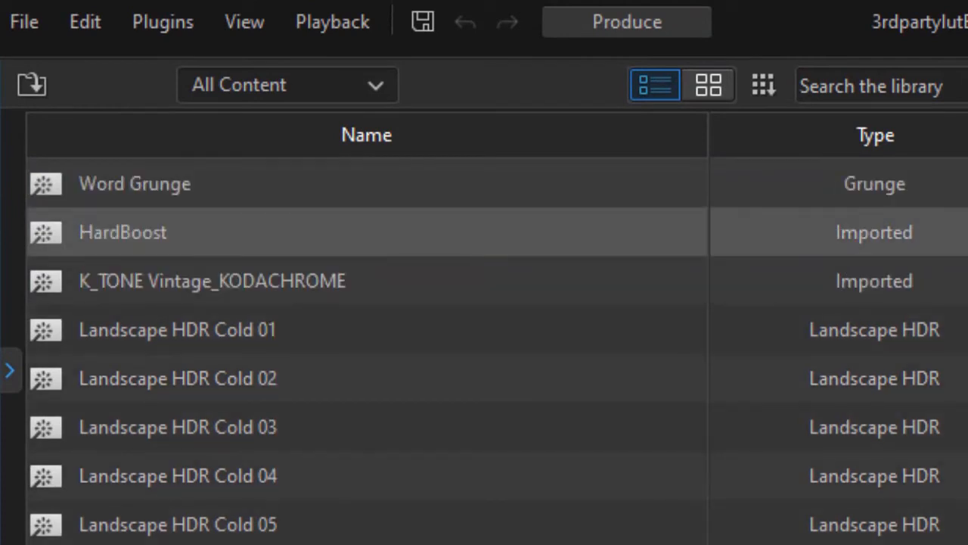
scroll(366, 340, up, 1)
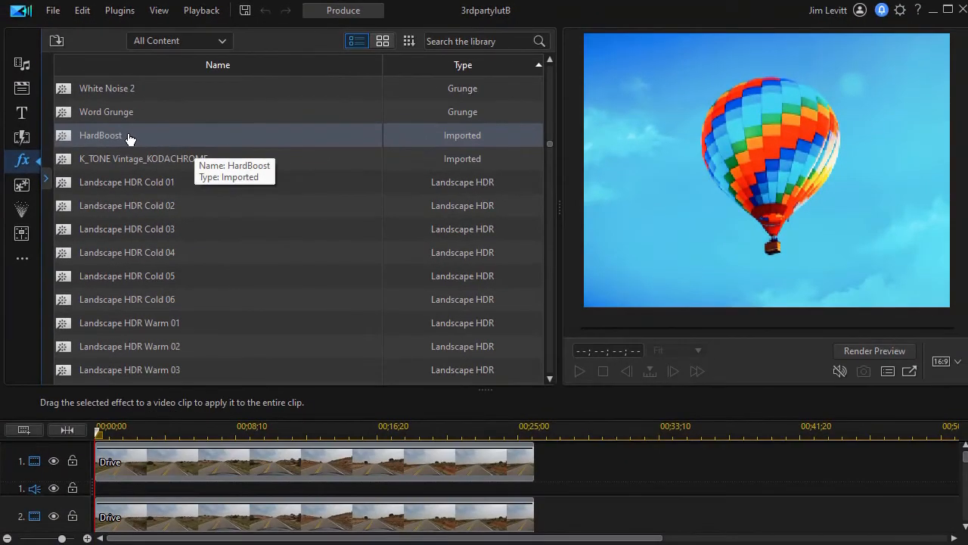
Drop HardBoost onto the Drive clip and show its Color LUT (HardBoost) effect settings.
drag(129, 137, 234, 518)
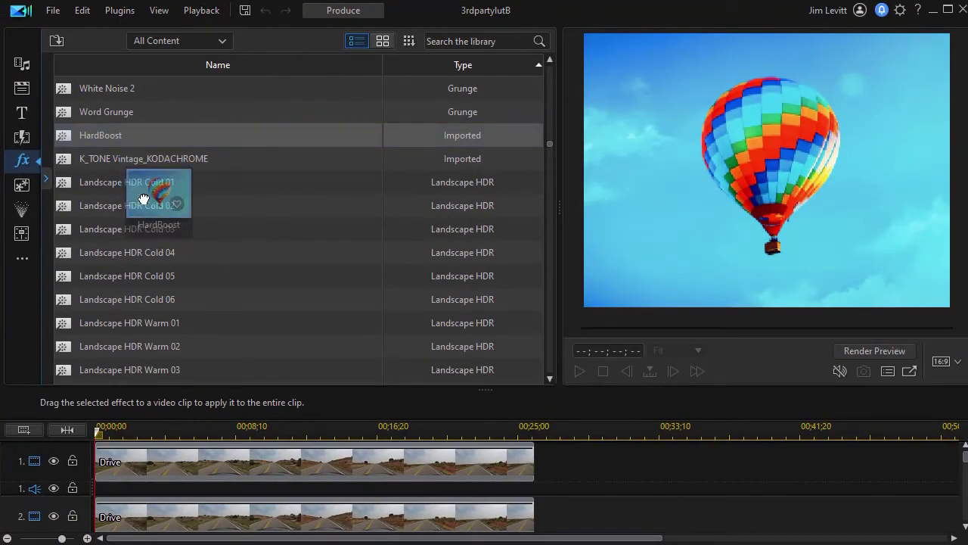
click(229, 484)
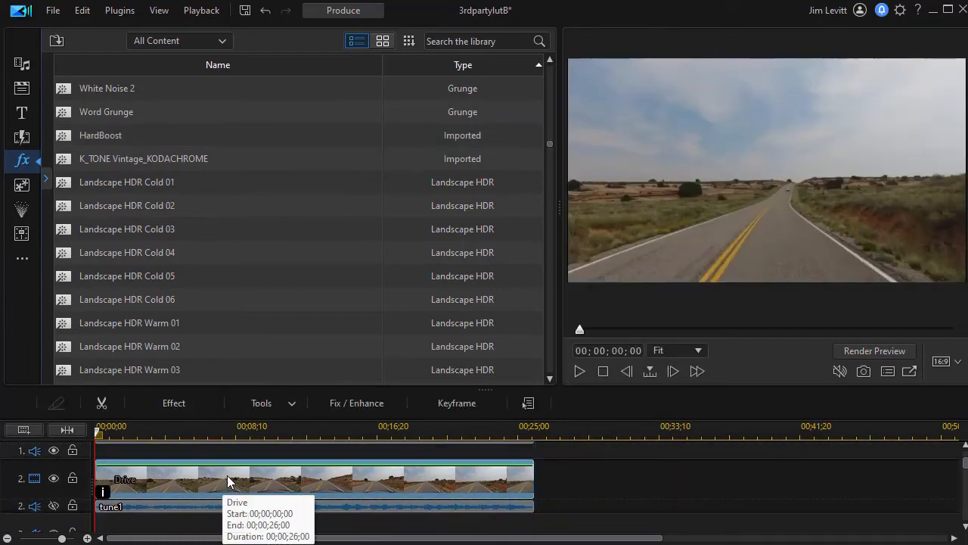
drag(302, 430, 319, 430)
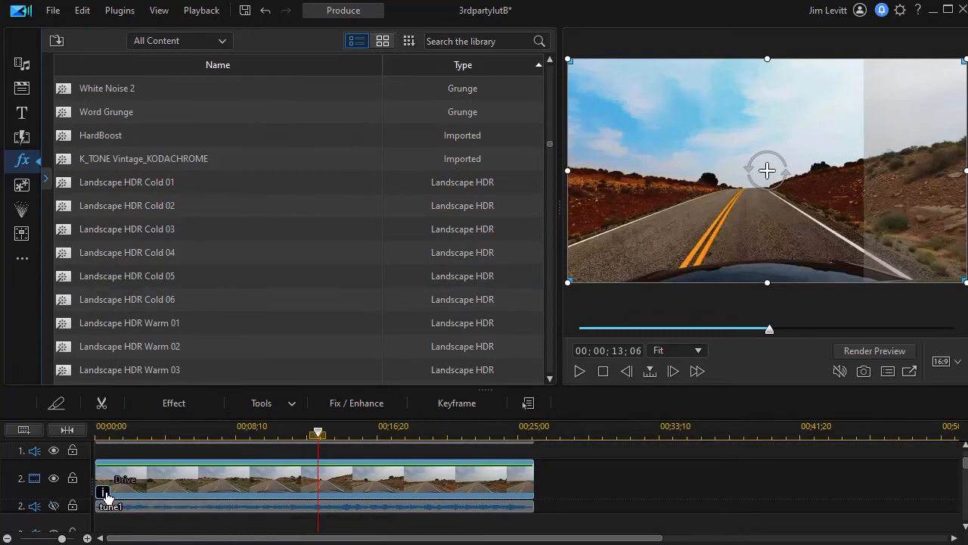
mouse_move(103, 492)
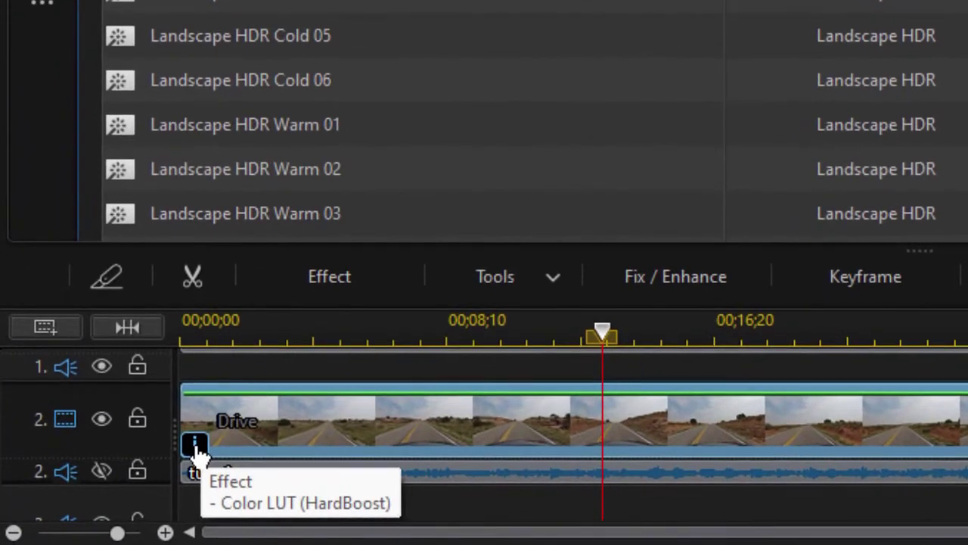
click(195, 446)
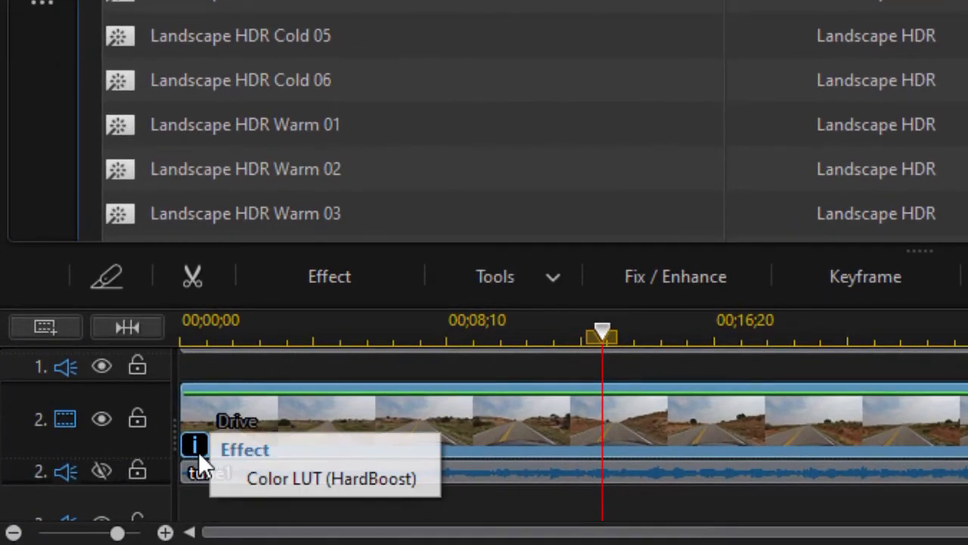
click(304, 484)
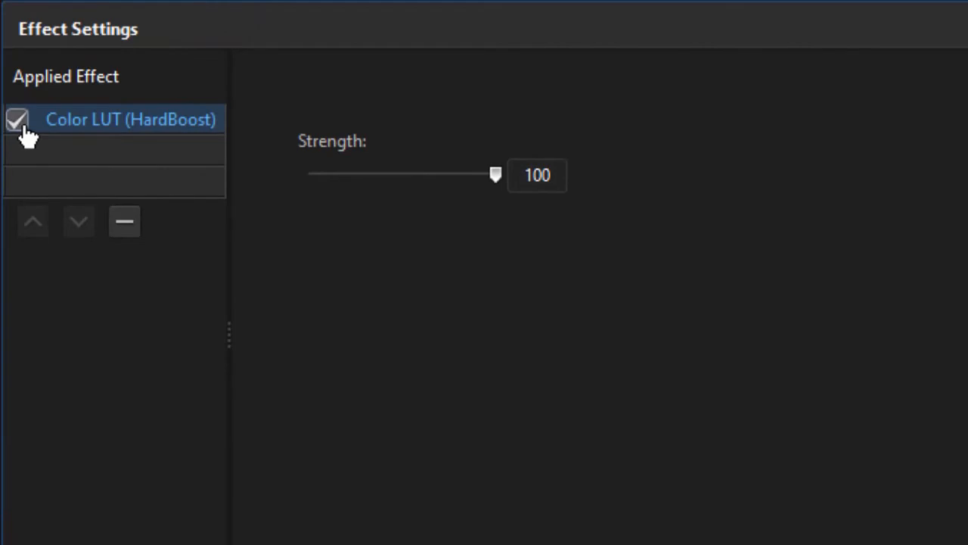
Uncheck and recheck Color LUT (HardBoost) to toggle the LUT off and on.
click(18, 121)
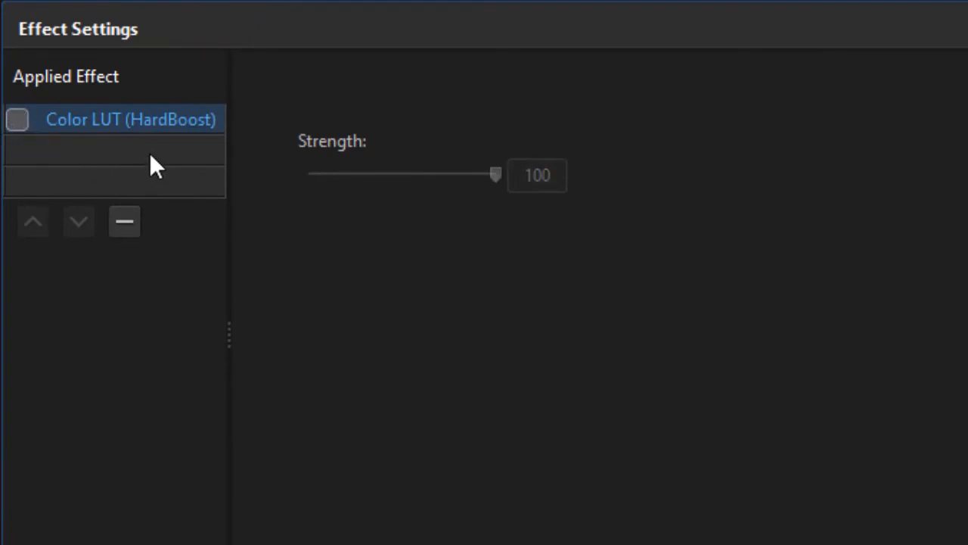
click(17, 119)
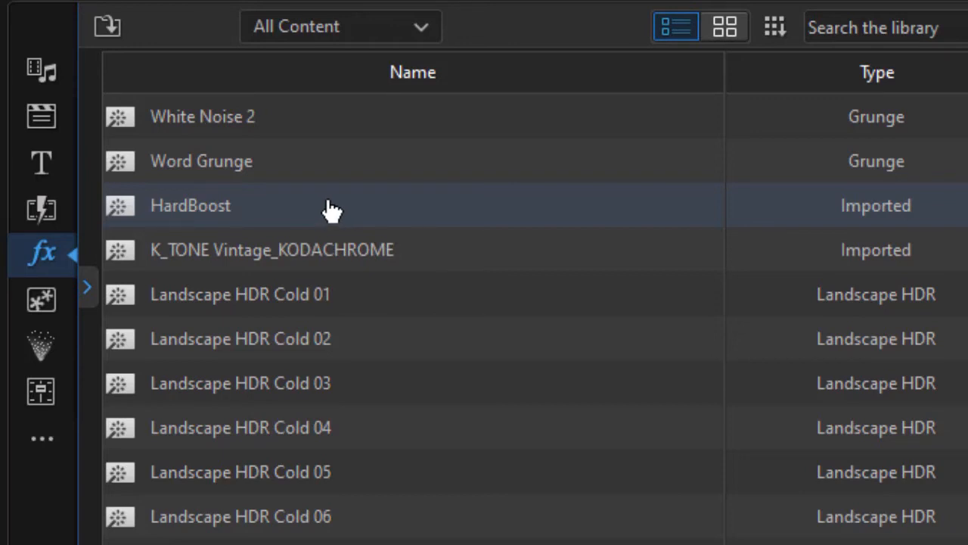
Delete HardBoost from the effects library and confirm the CLUT removal.
right_click(331, 208)
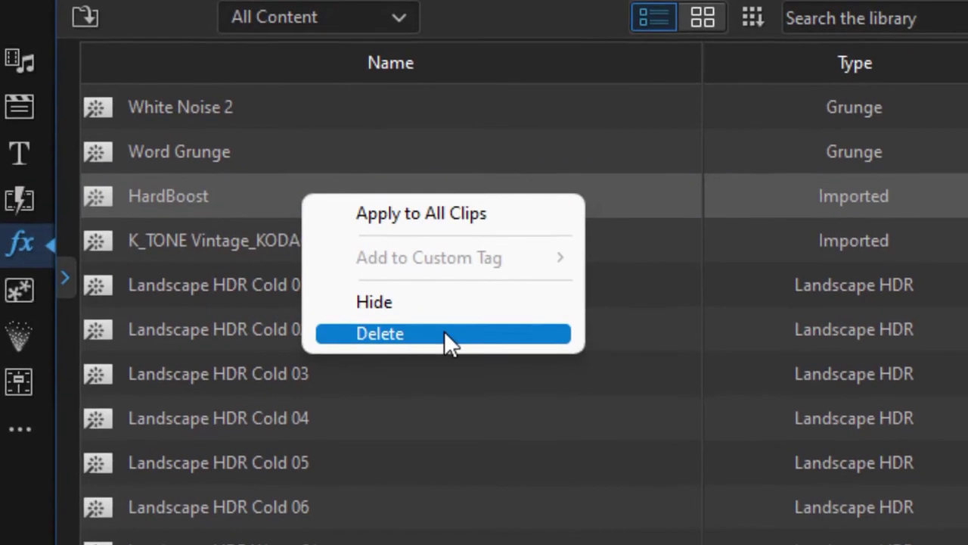
click(444, 330)
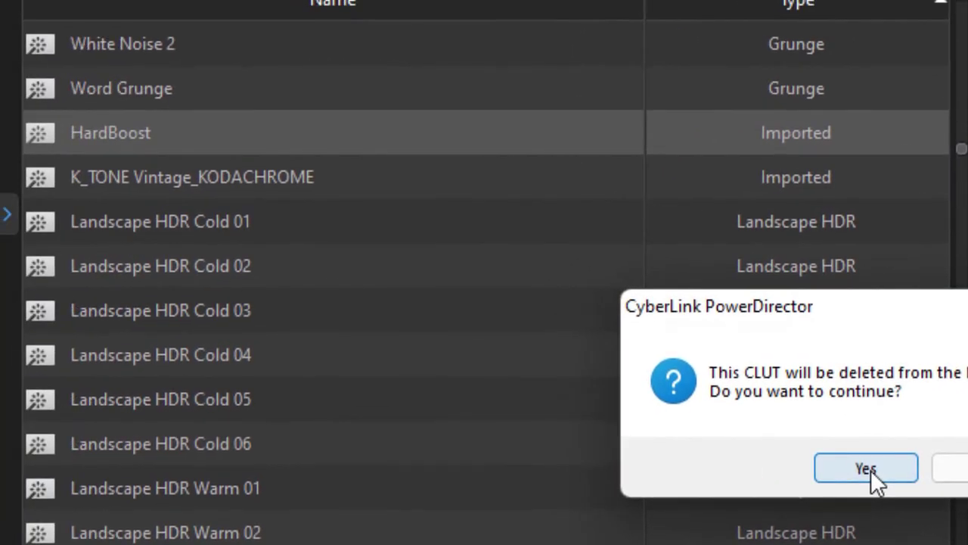
click(866, 468)
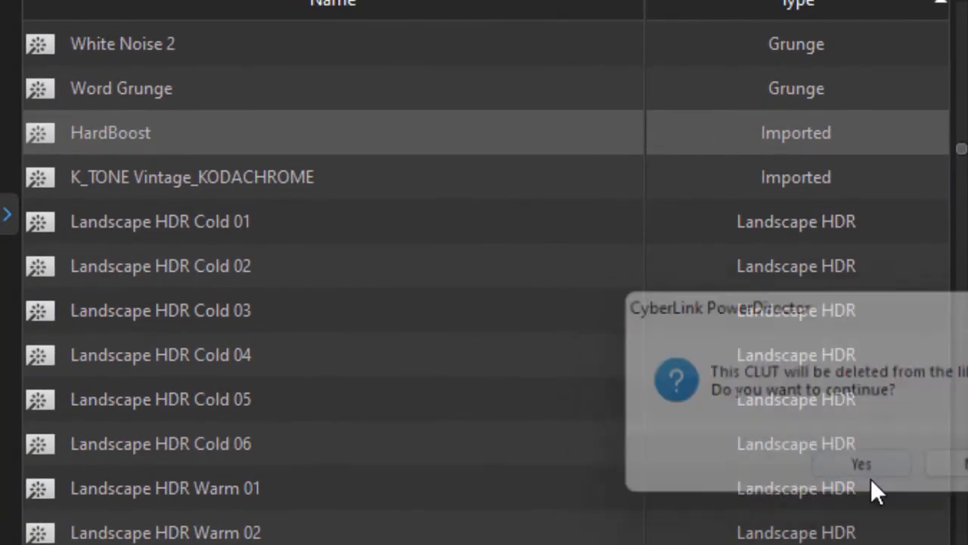